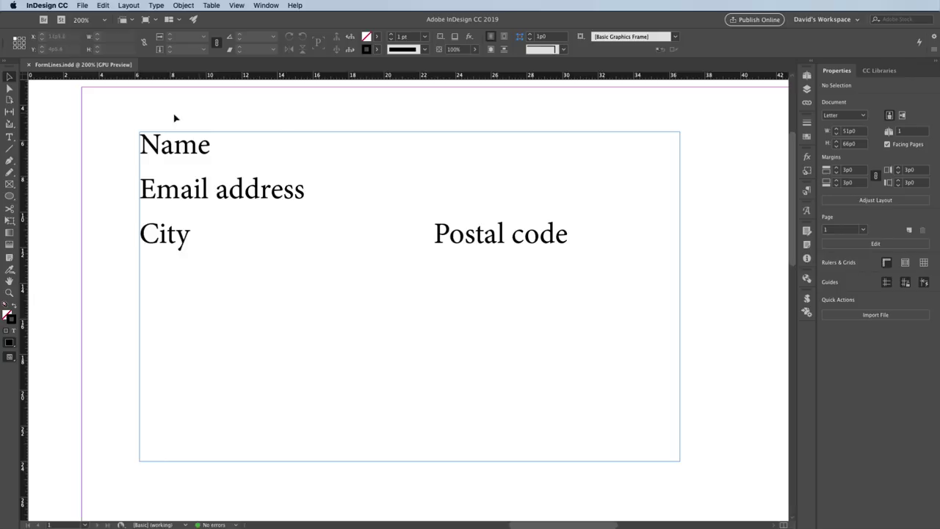
Add a right-indent tab after Name and turn on Show Hidden Characters.
left_click(9, 137)
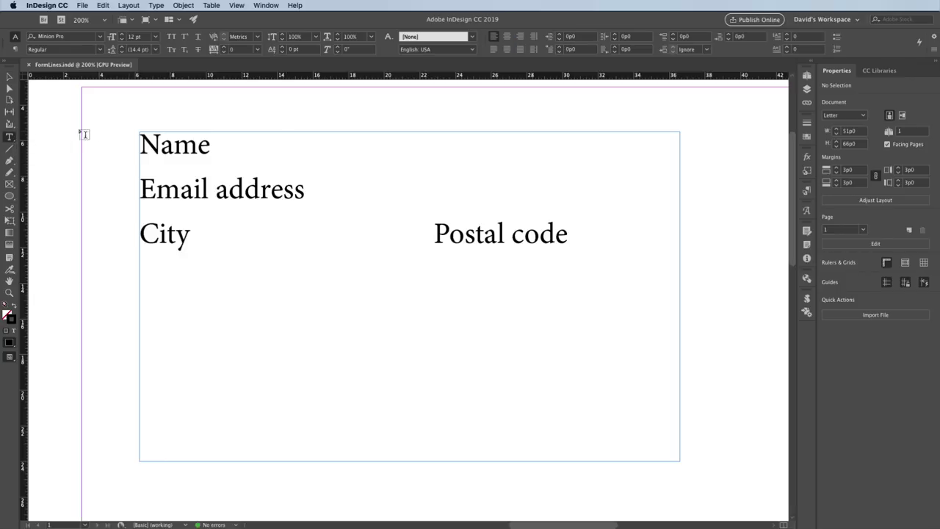
left_click(212, 144)
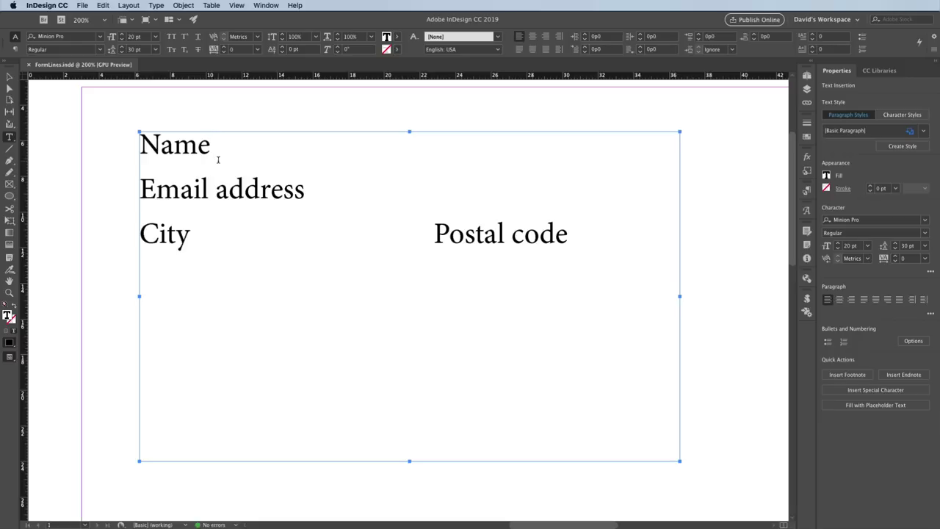
key("shift+Tab")
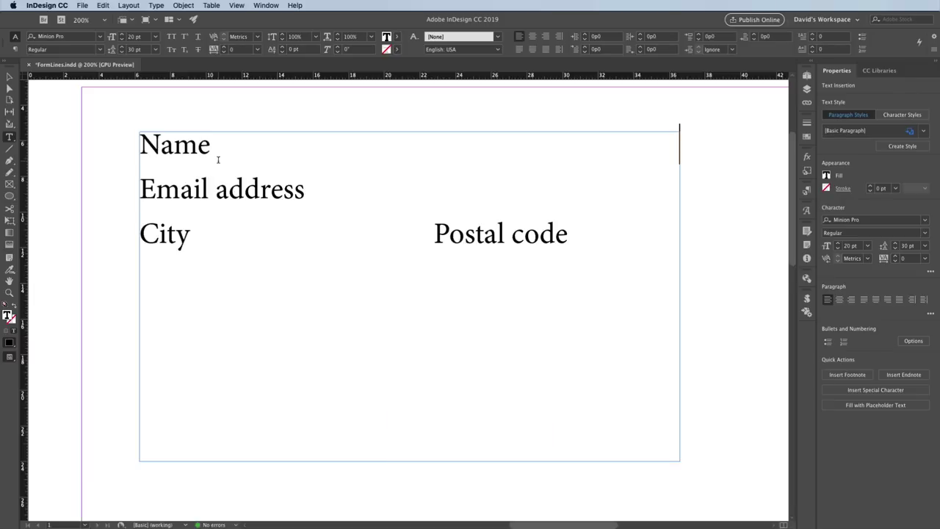
left_click(156, 5)
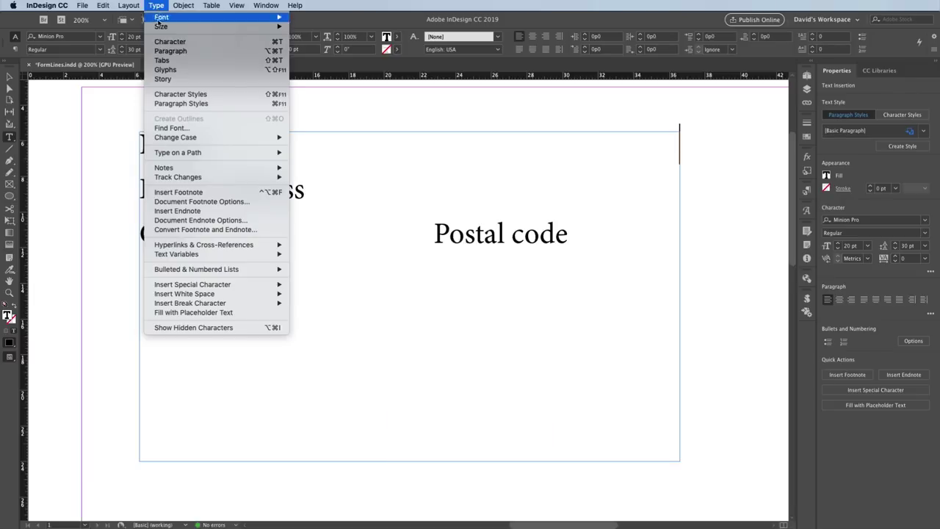
left_click(174, 328)
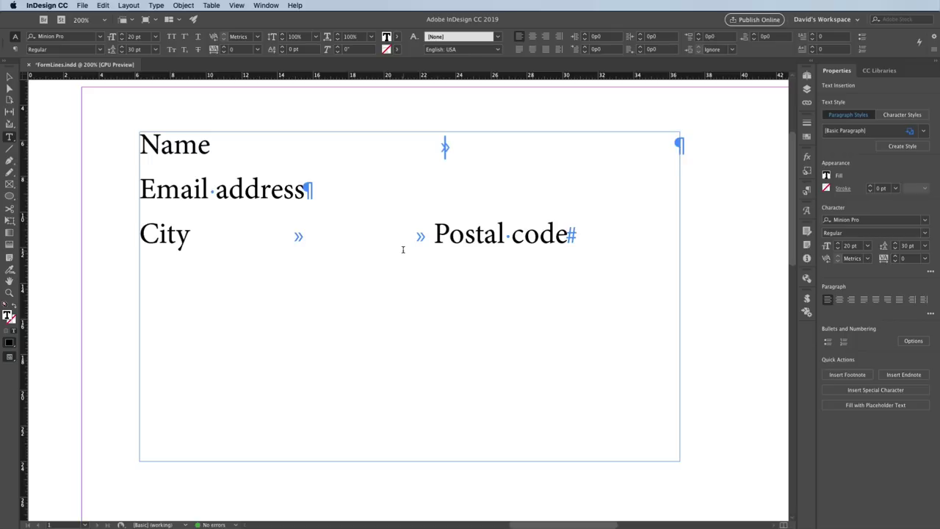
Select the tab after Name and open its Underline Options.
left_click_drag(402, 149, 511, 147)
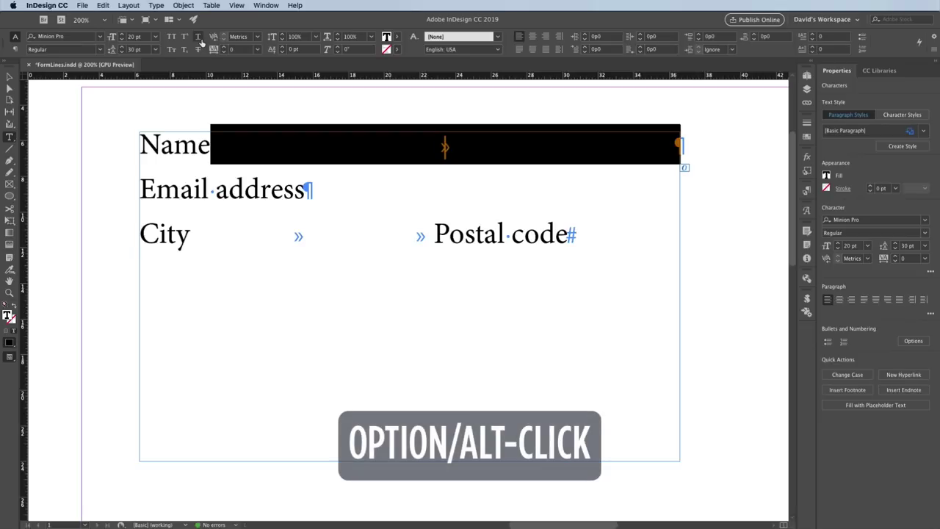
left_click(199, 39, "alt")
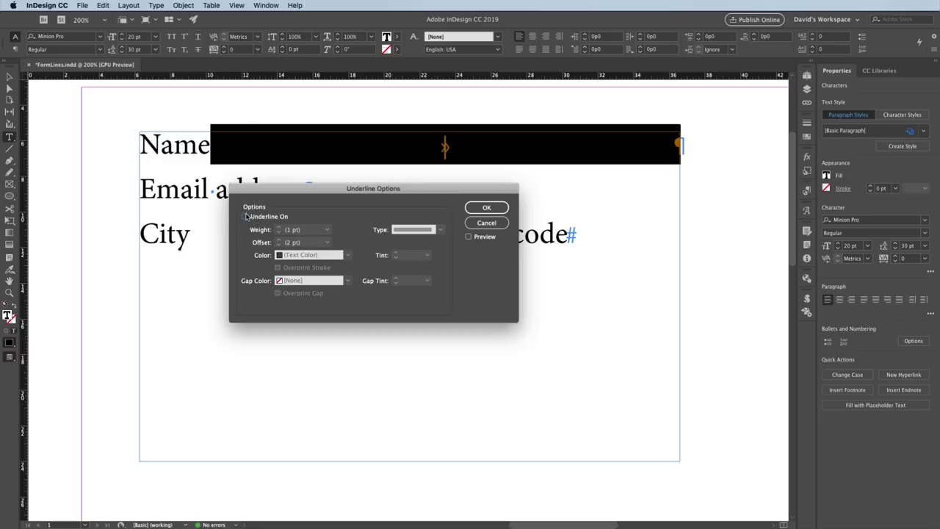
Turn Underline On for the Name tab with 0.25 pt weight and 0 pt offset.
left_click(246, 217)
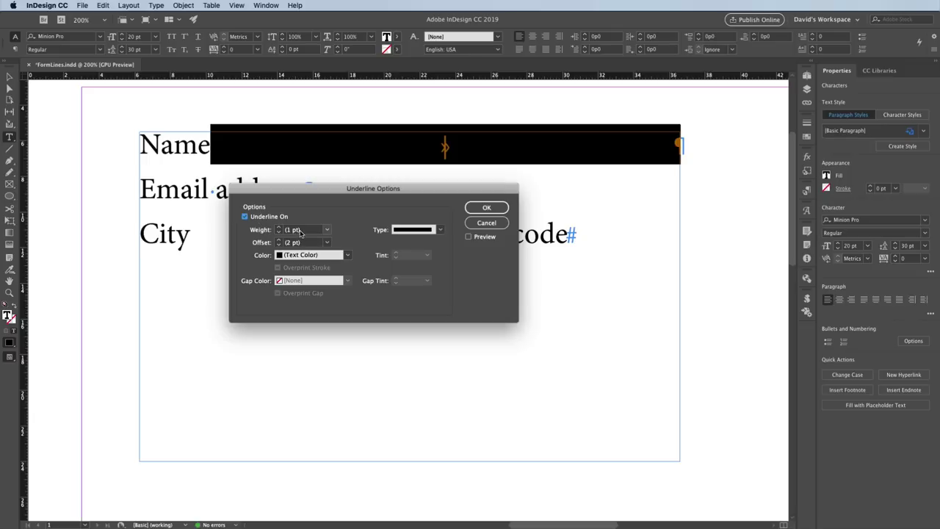
left_click(328, 231)
left_click(310, 261)
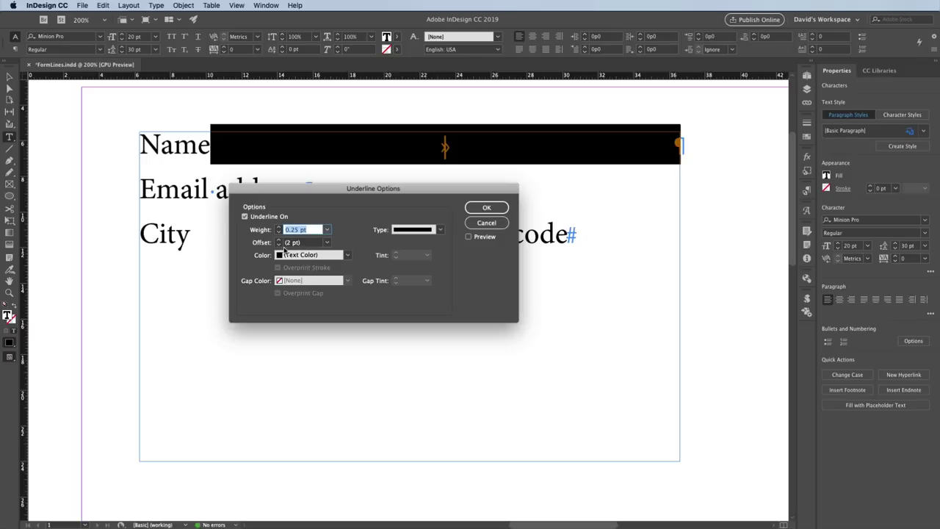
left_click(321, 247)
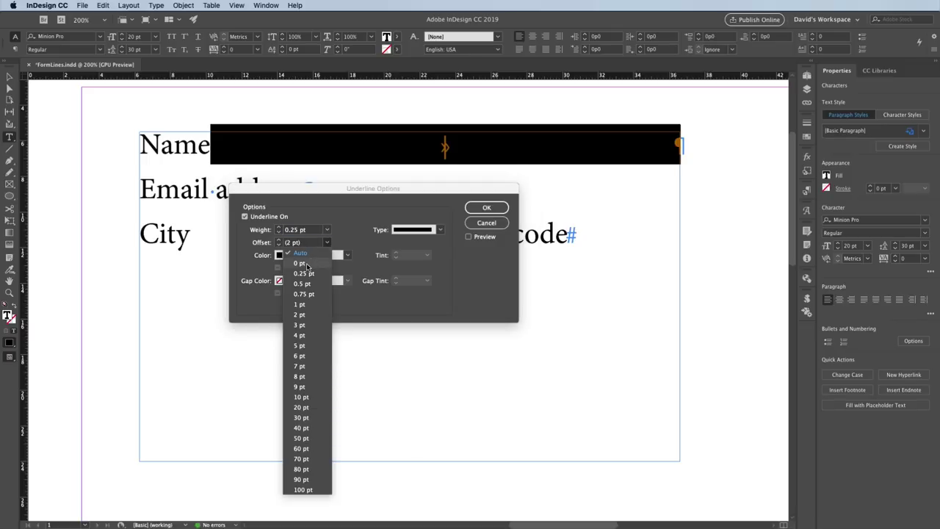
left_click(308, 267)
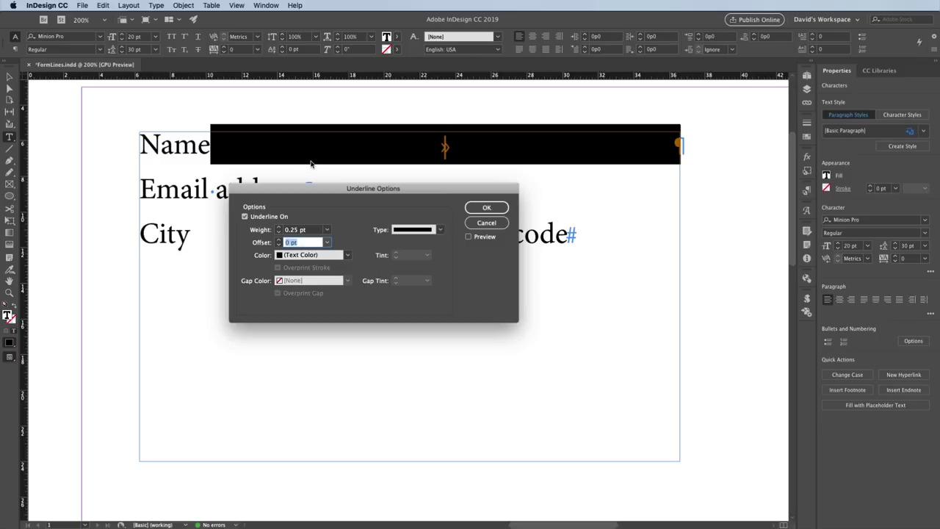
Apply the 0.25 pt underline, then create a new character style named 'form line' from the selection.
left_click(482, 208)
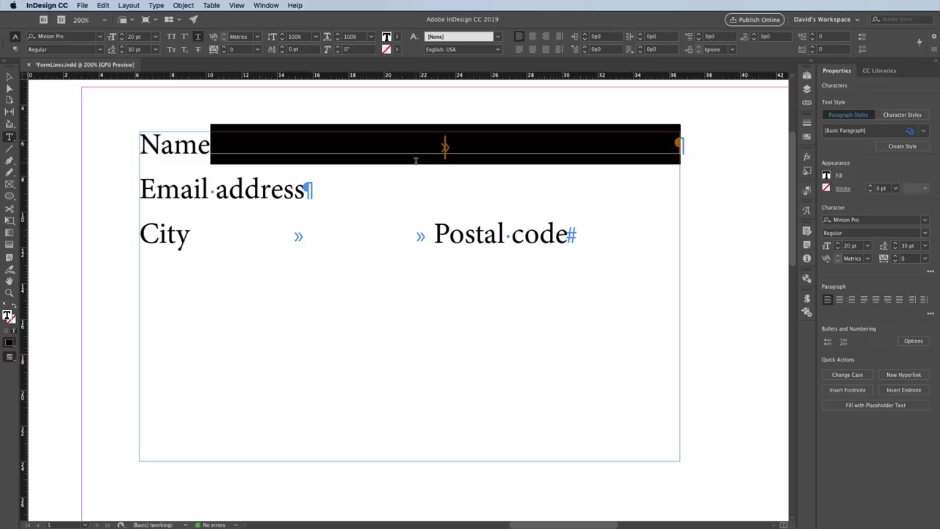
left_click(264, 6)
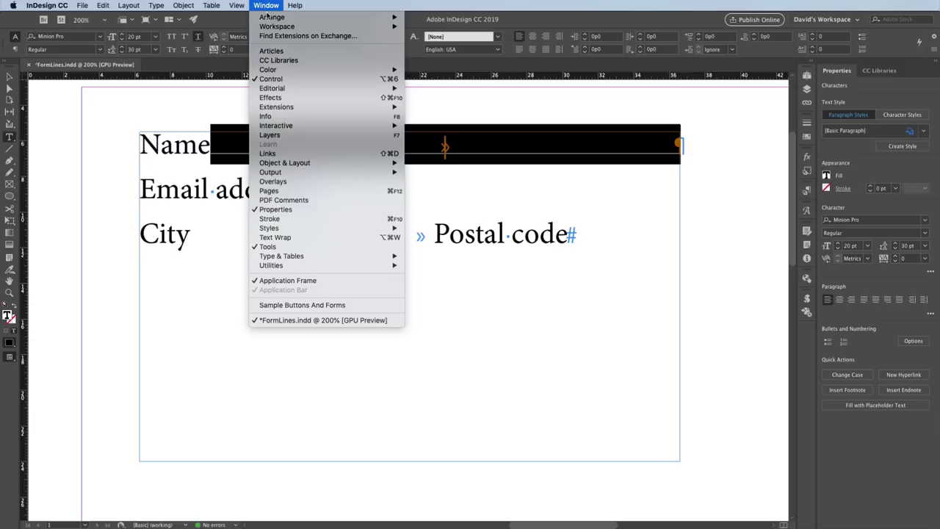
mouse_move(317, 229)
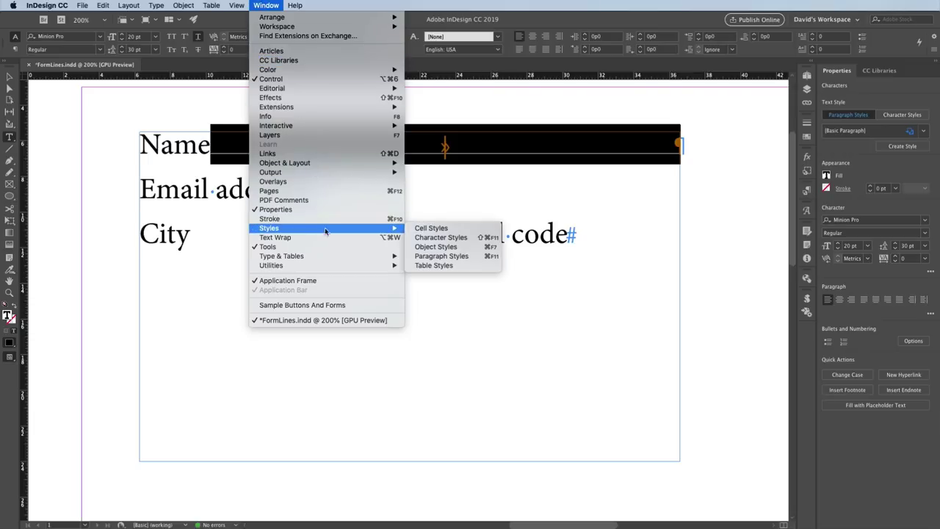
left_click(429, 239)
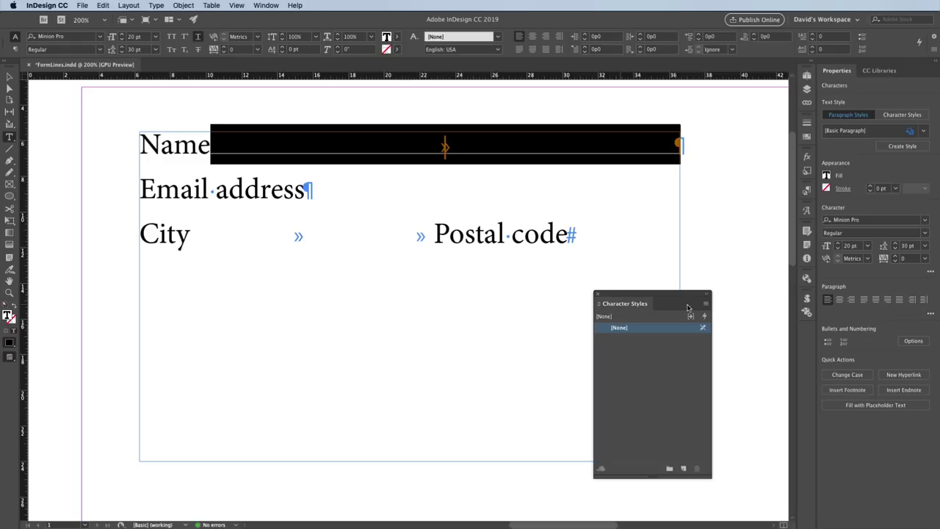
left_click(706, 303)
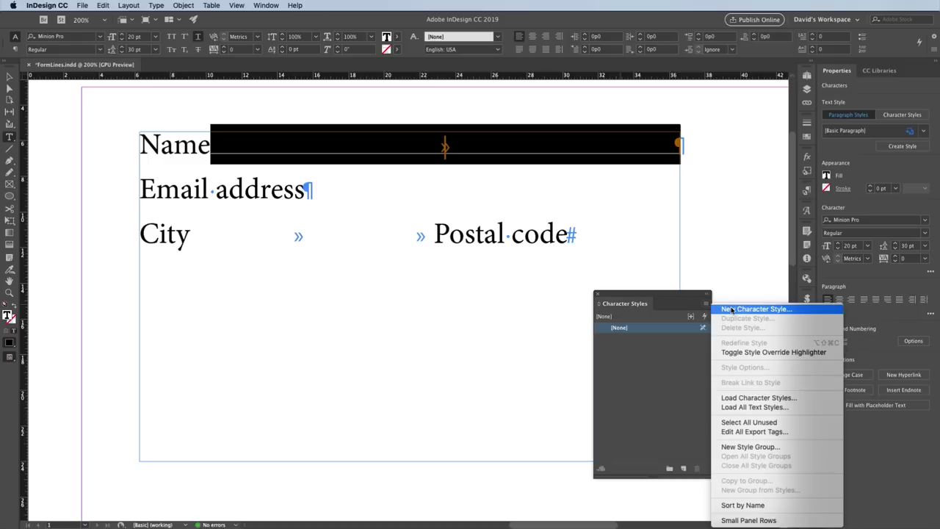
left_click(732, 309)
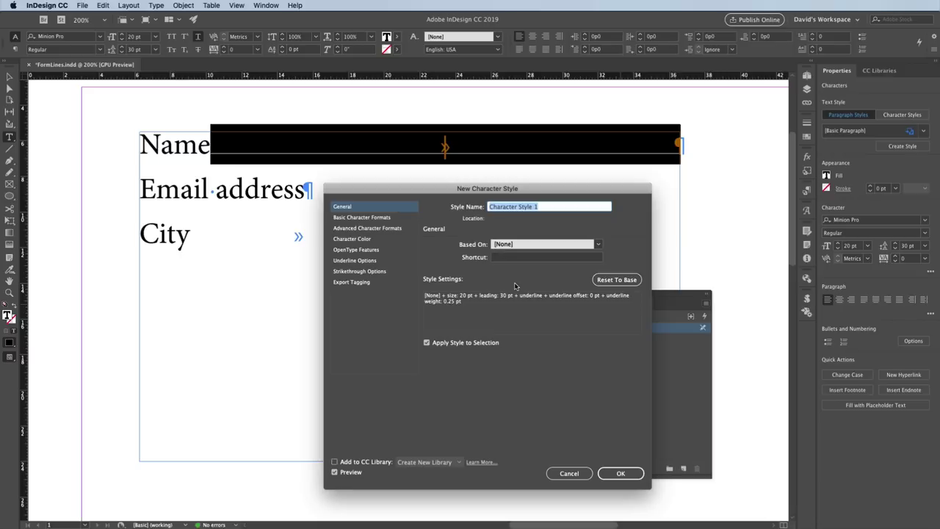
type("form line")
Paste underlined tabs after Email address and Postal code, and apply 'form line' to the City tab.
left_click(621, 473)
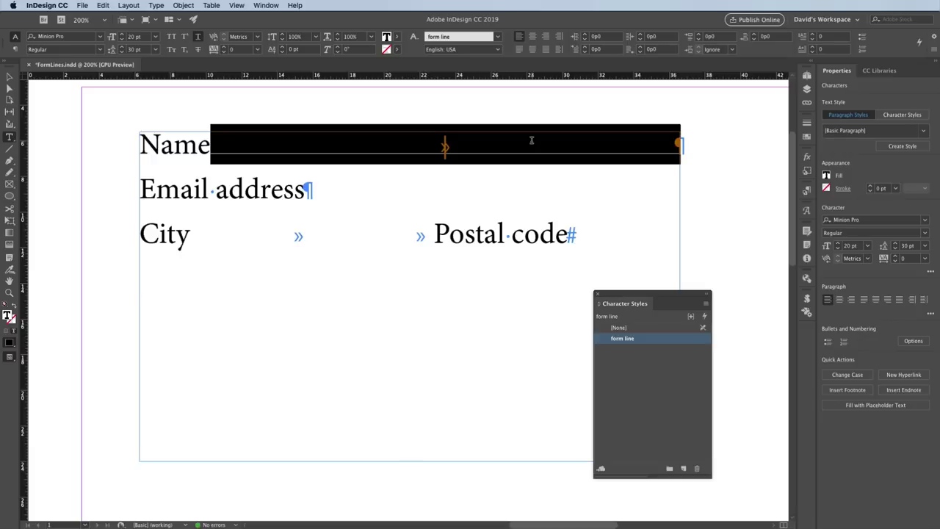
left_click(311, 190)
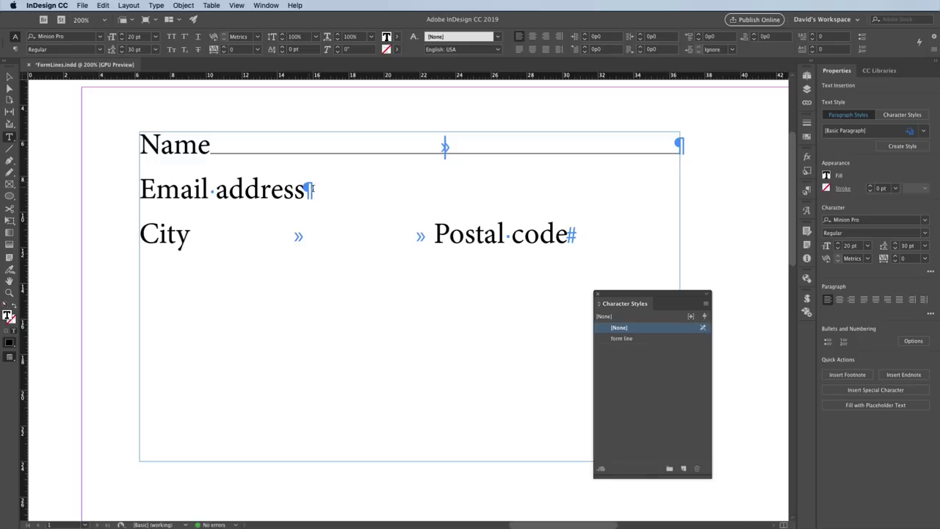
key("super+v")
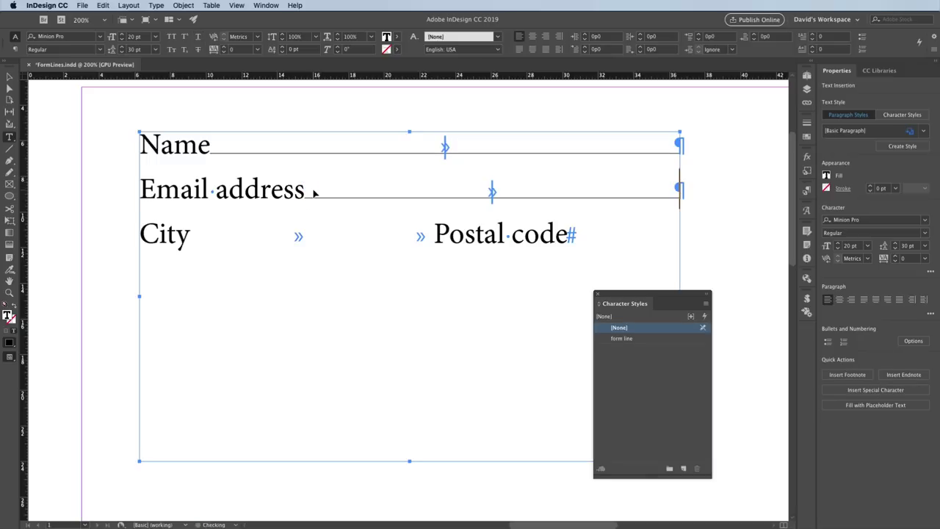
left_click(582, 235)
key("super+v")
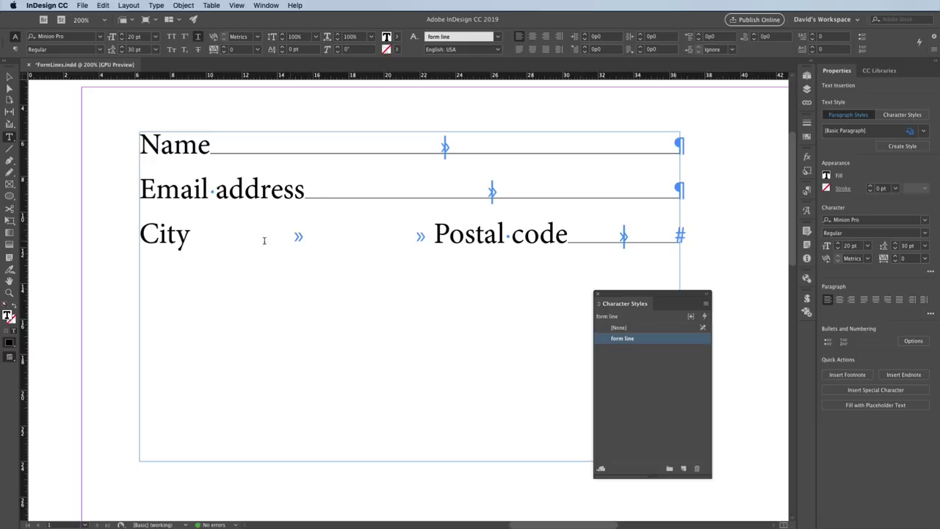
left_click_drag(220, 236, 352, 235)
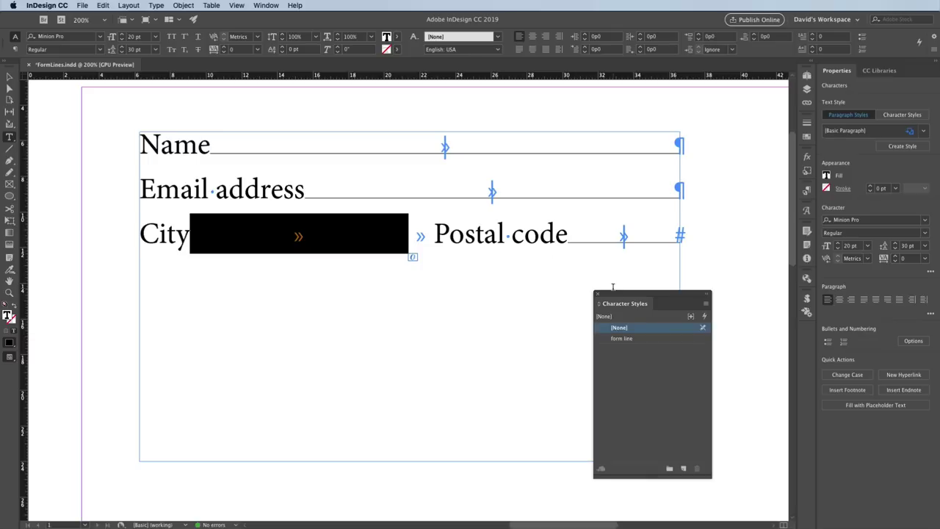
left_click(623, 339)
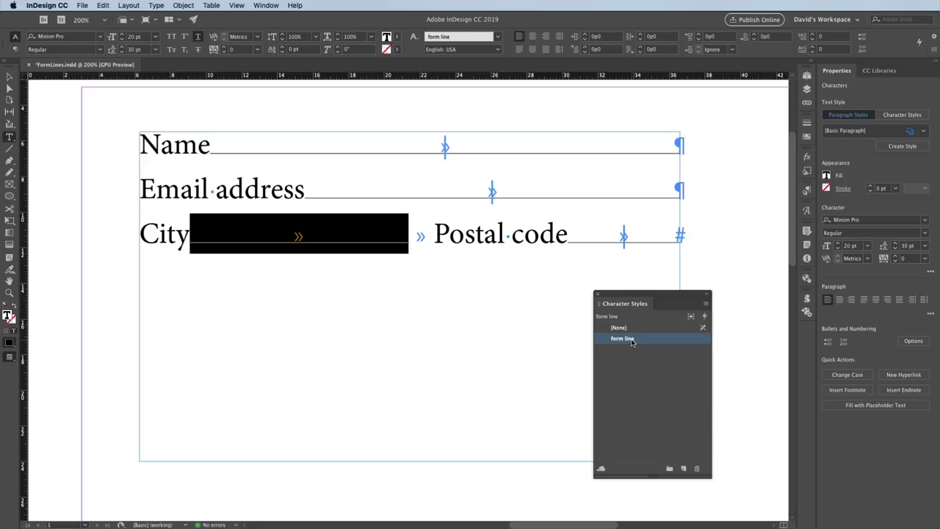
Edit the 'form line' style's underline to 2 pt, Dotted, color C=100 M=0 Y=0 K=0.
right_click(631, 342)
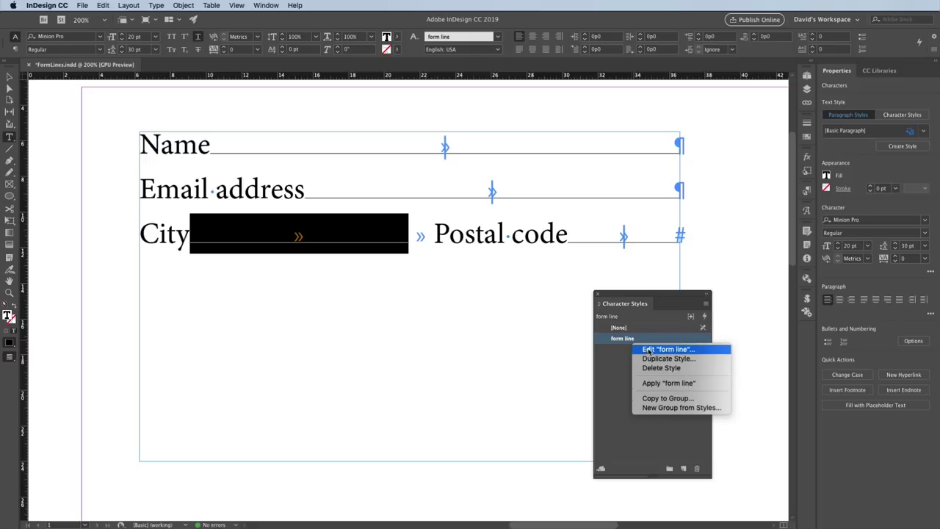
left_click(649, 349)
left_click(382, 261)
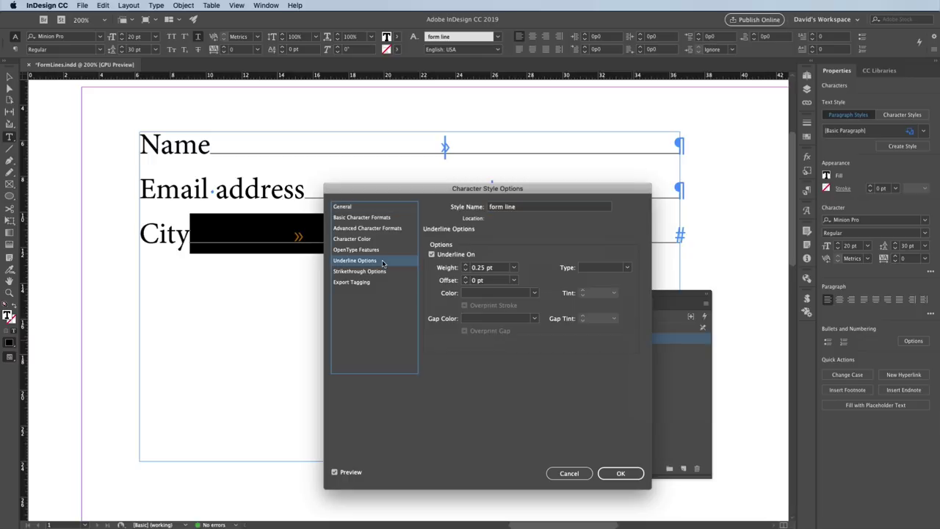
left_click(514, 269)
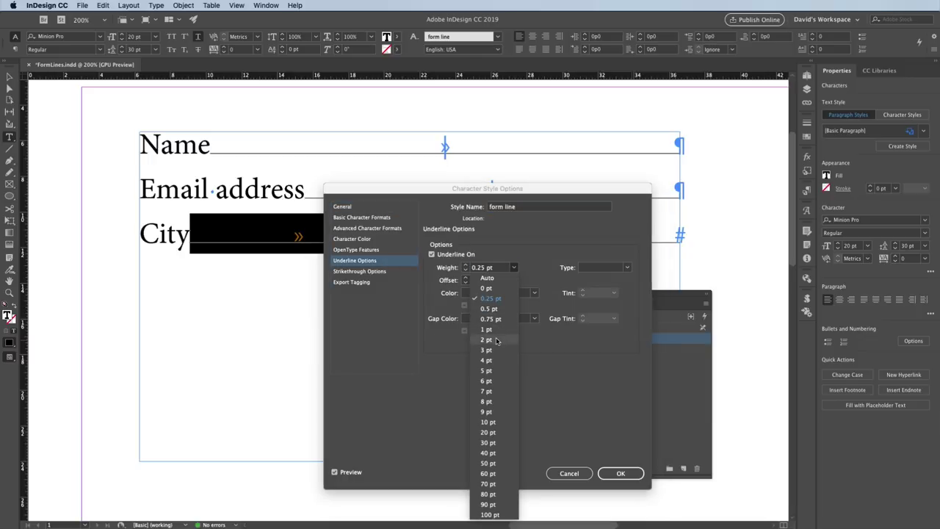
left_click(486, 339)
left_click(591, 267)
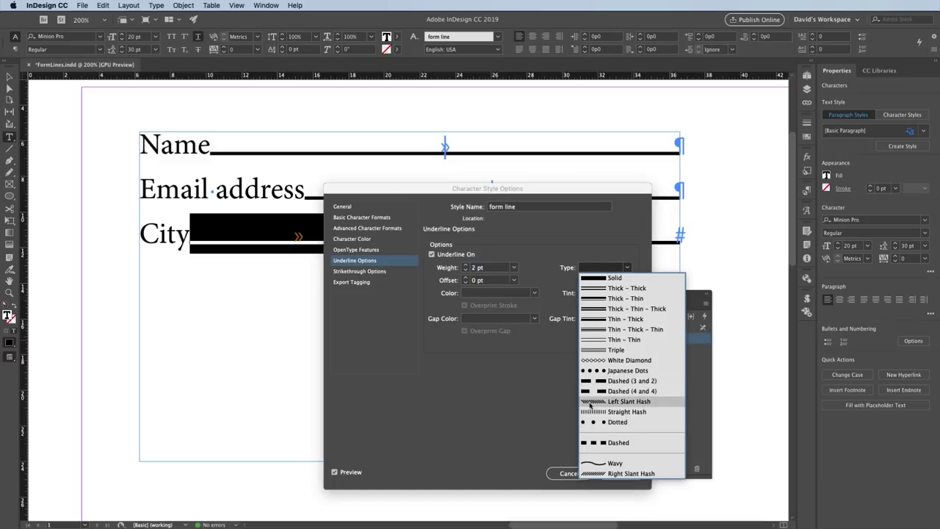
left_click(588, 421)
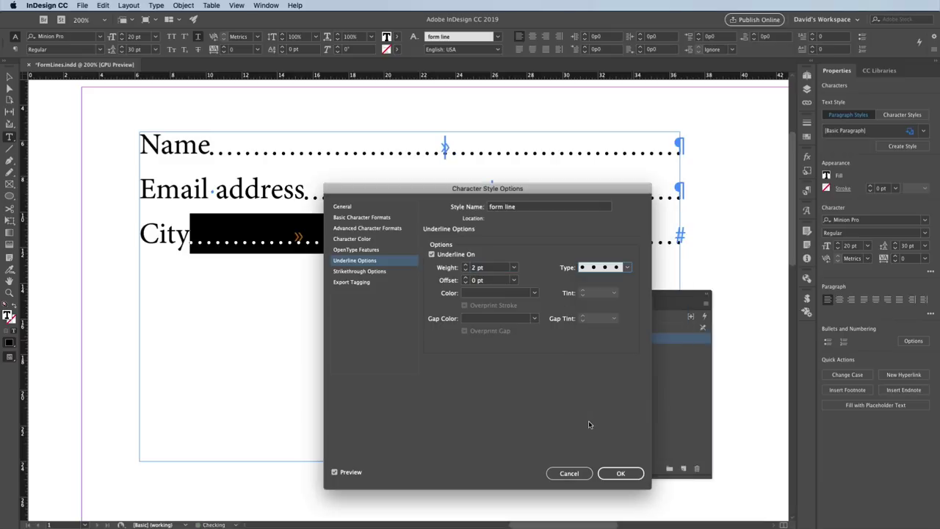
left_click(535, 294)
left_click(492, 355)
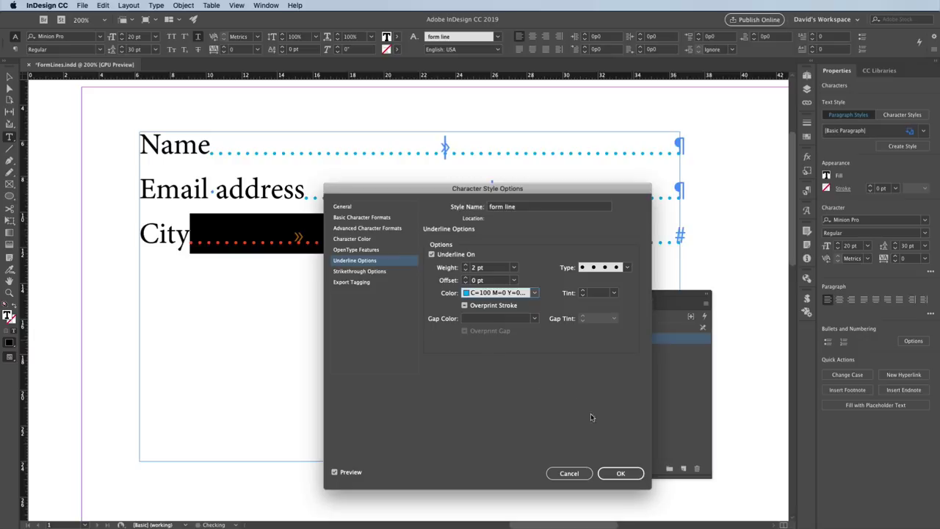
left_click(617, 474)
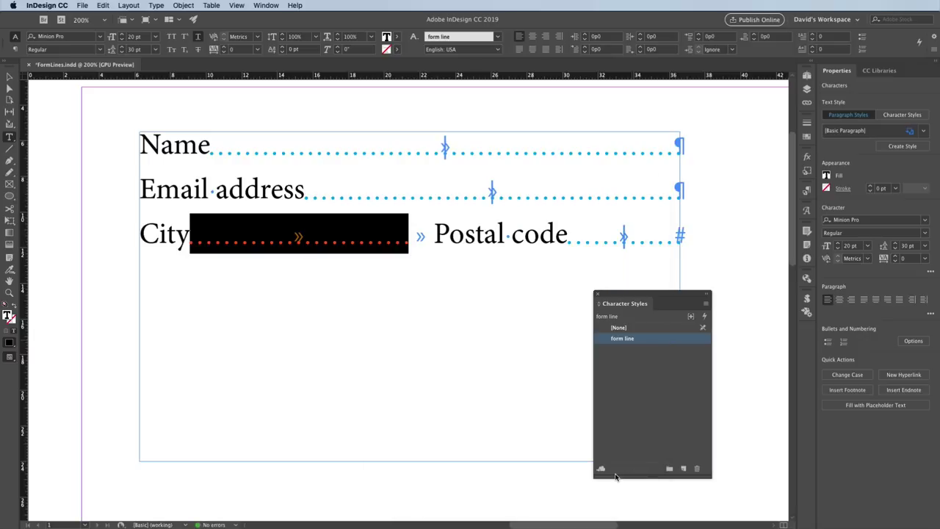
Deselect the City tab and switch to Hide Hidden Characters.
left_click(531, 292)
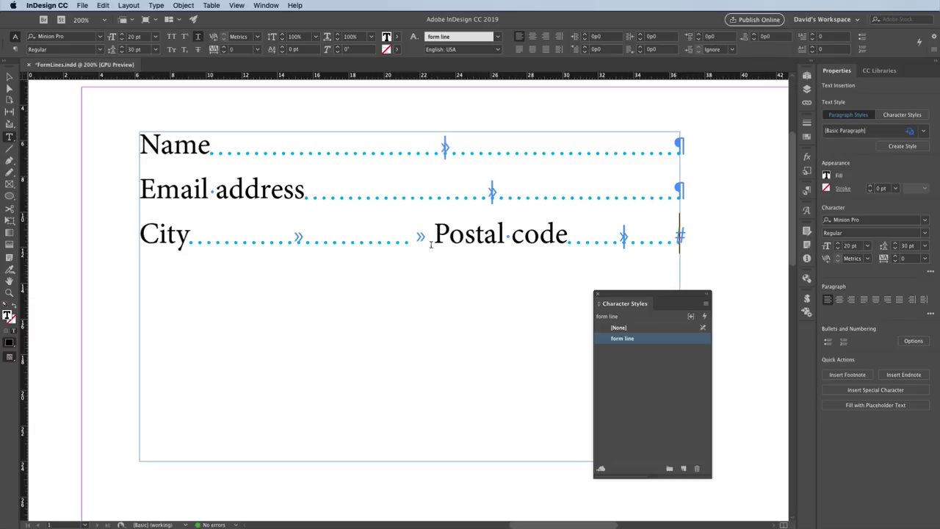
left_click(152, 5)
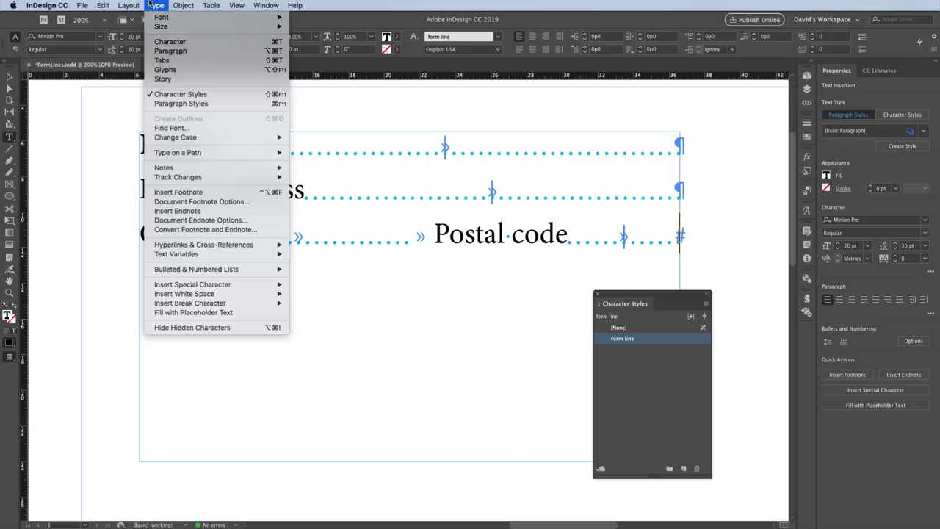
left_click(195, 329)
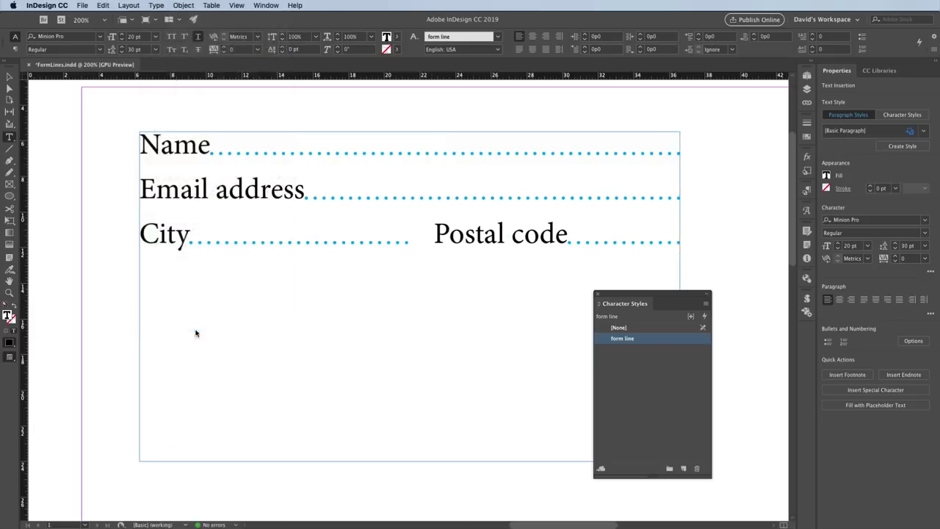